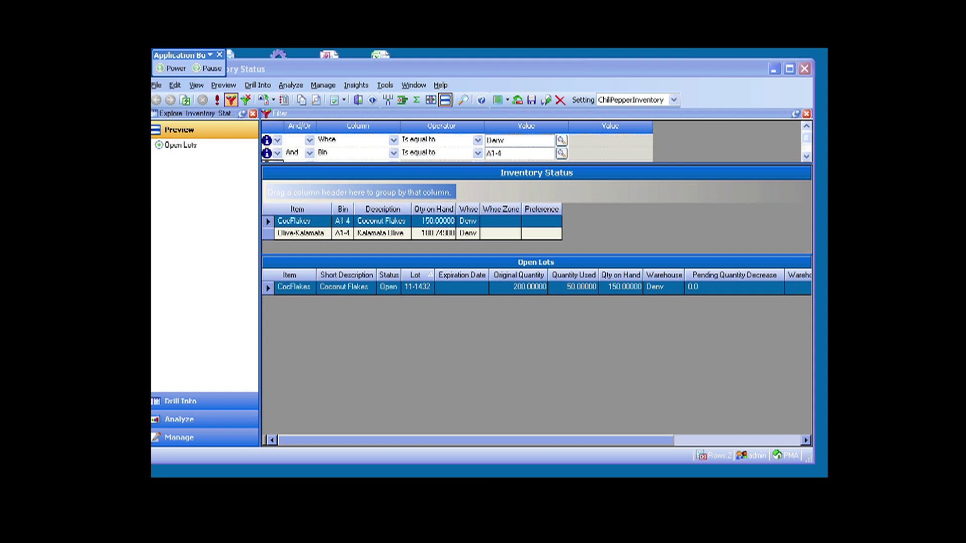
Minimize MAS 500 and move 50 lb of CocFlakes lot 11-1432 from A1-4 into bin DRYGOODS
{"action": "left_click", "coordinate": [774, 69]}
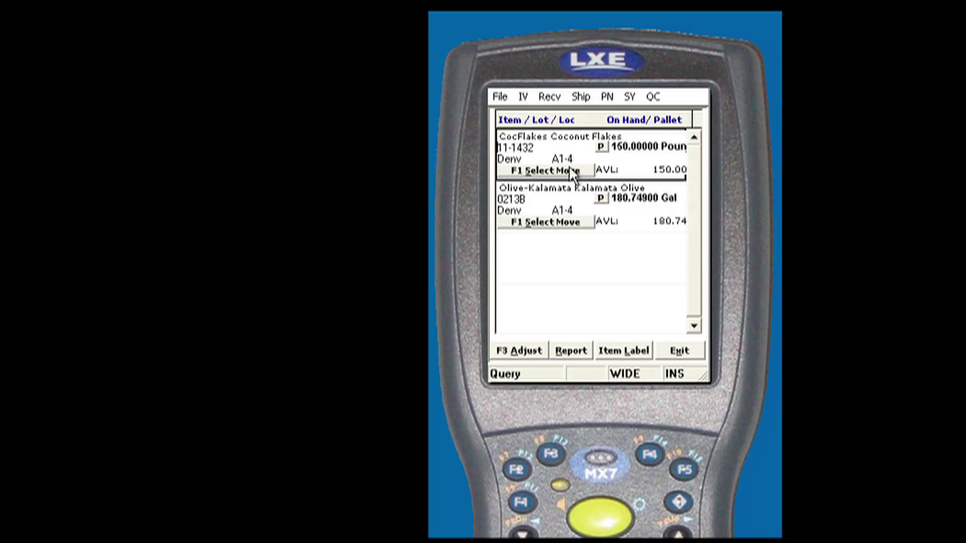
{"action": "left_click", "coordinate": [570, 171]}
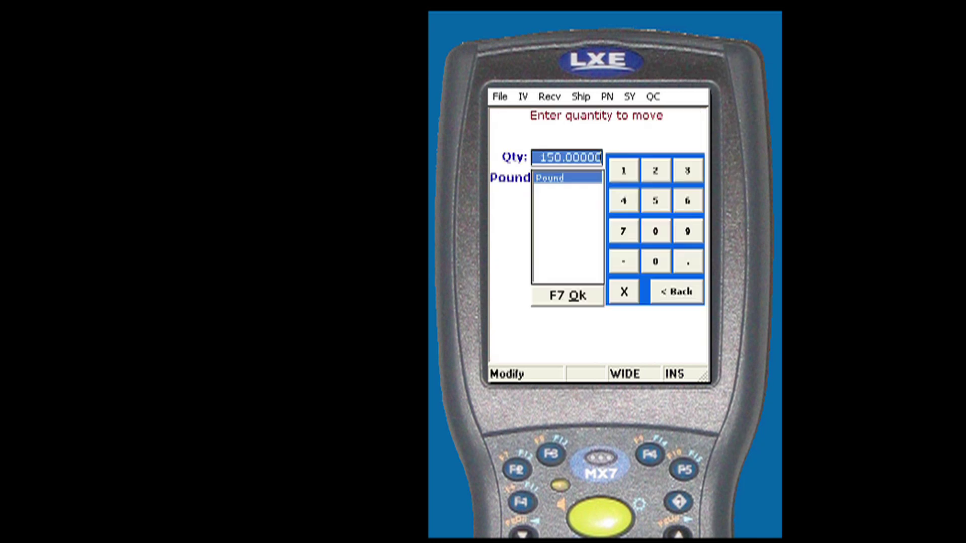
{"action": "type", "text": "50"}
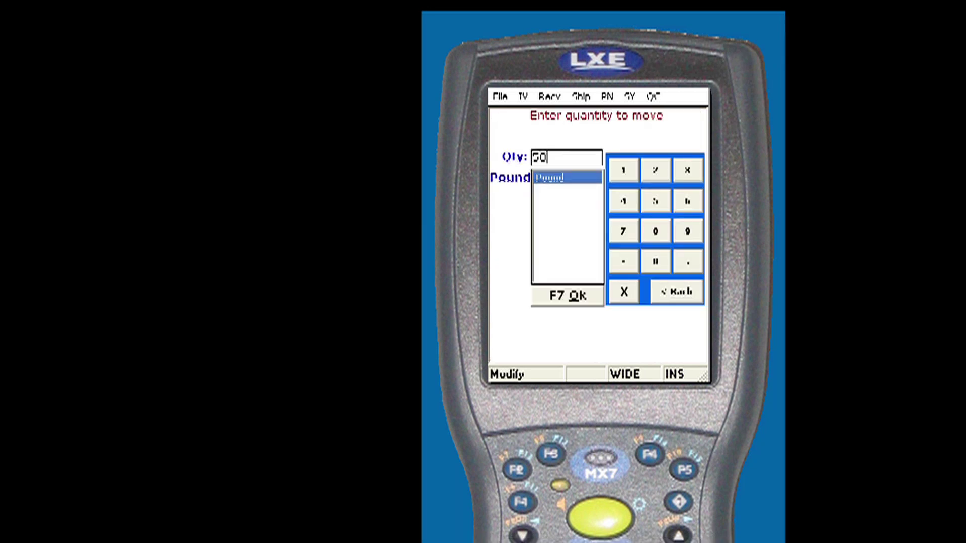
{"action": "key", "text": "Tab"}
{"action": "key", "text": "F7"}
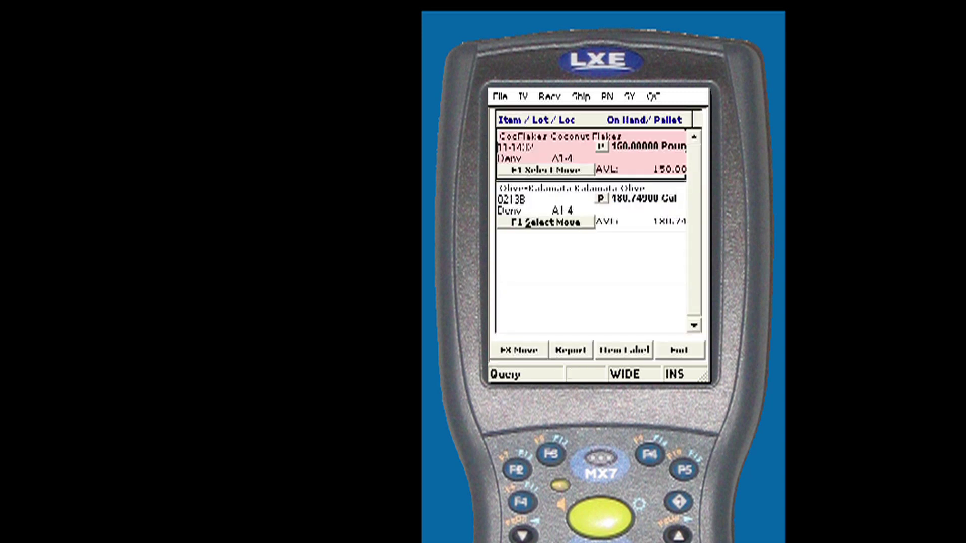
{"action": "key", "text": "F3"}
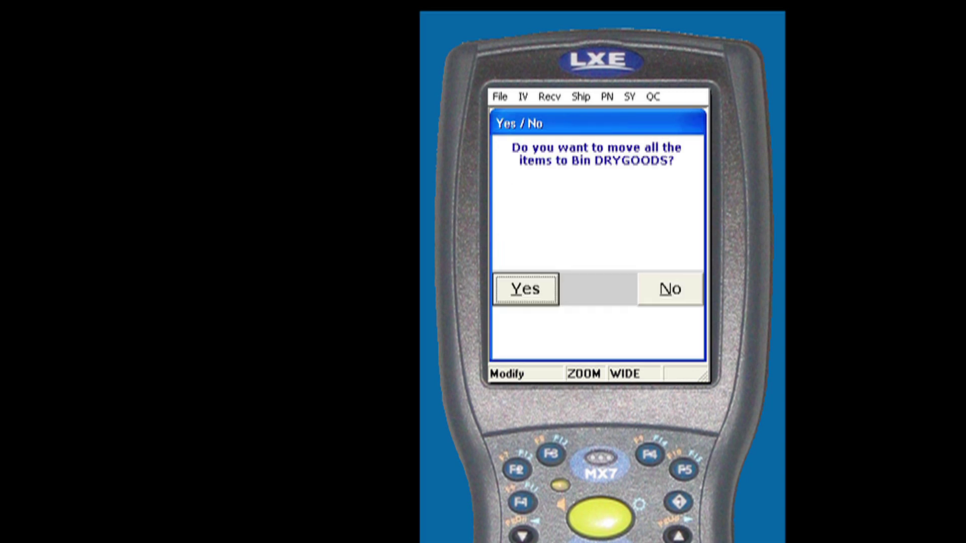
{"action": "key", "text": "Return"}
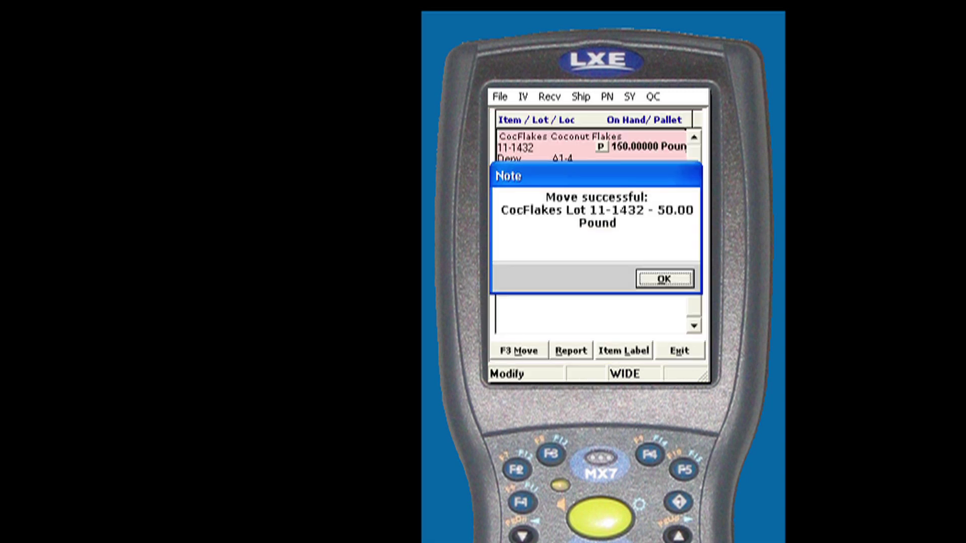
{"action": "key", "text": "Return"}
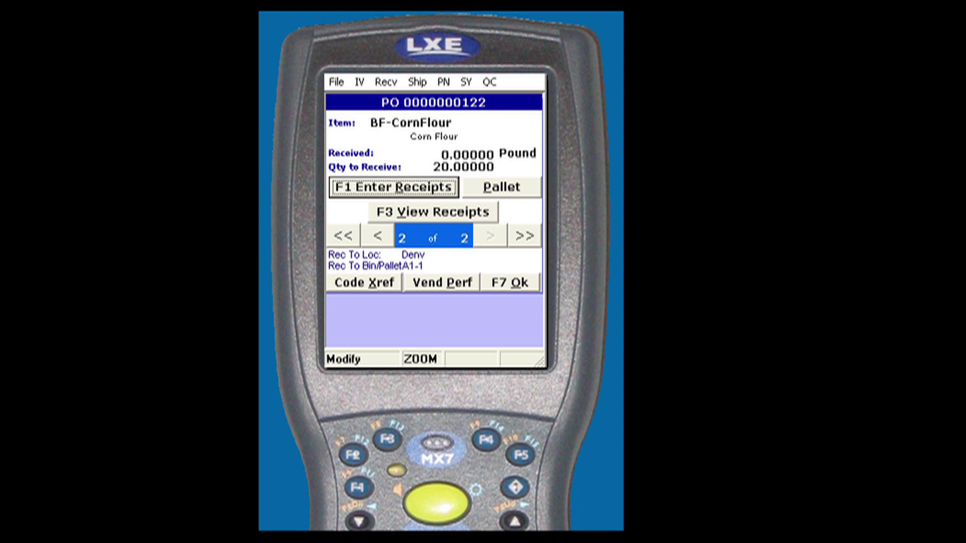
Enter a receipt of 20 pounds of BF-CornFlour lot 32165
{"action": "key", "text": "F1"}
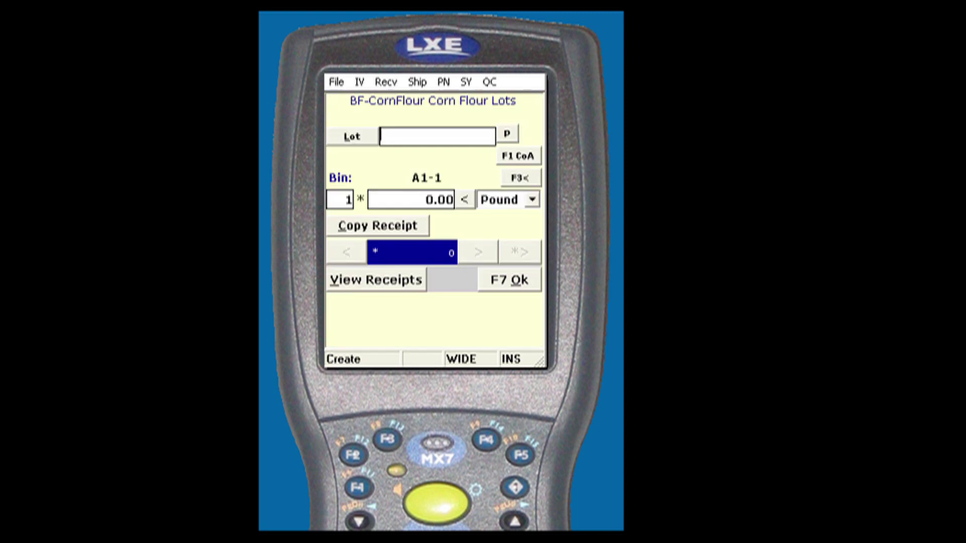
{"action": "type", "text": "32165"}
{"action": "key", "text": "Tab"}
{"action": "type", "text": "2"}
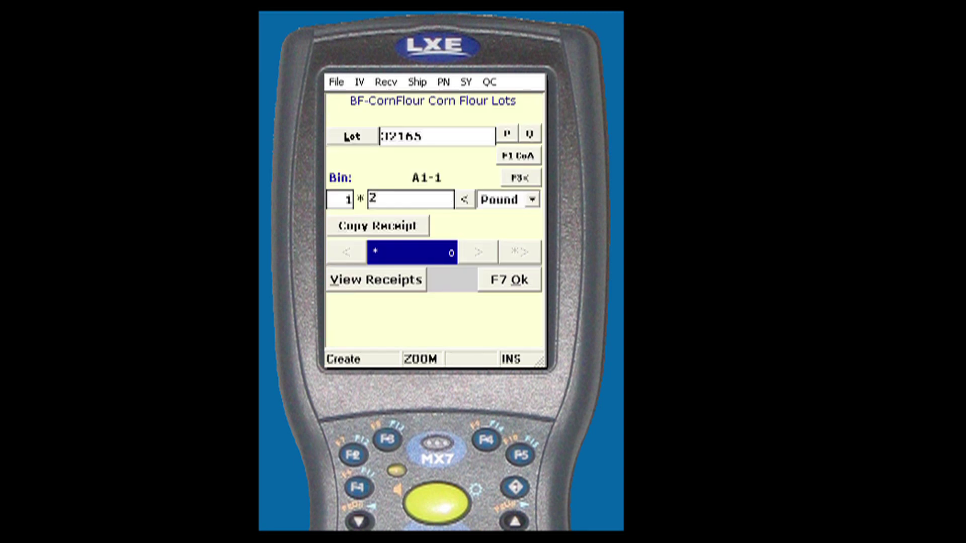
{"action": "type", "text": "0"}
{"action": "key", "text": "Tab"}
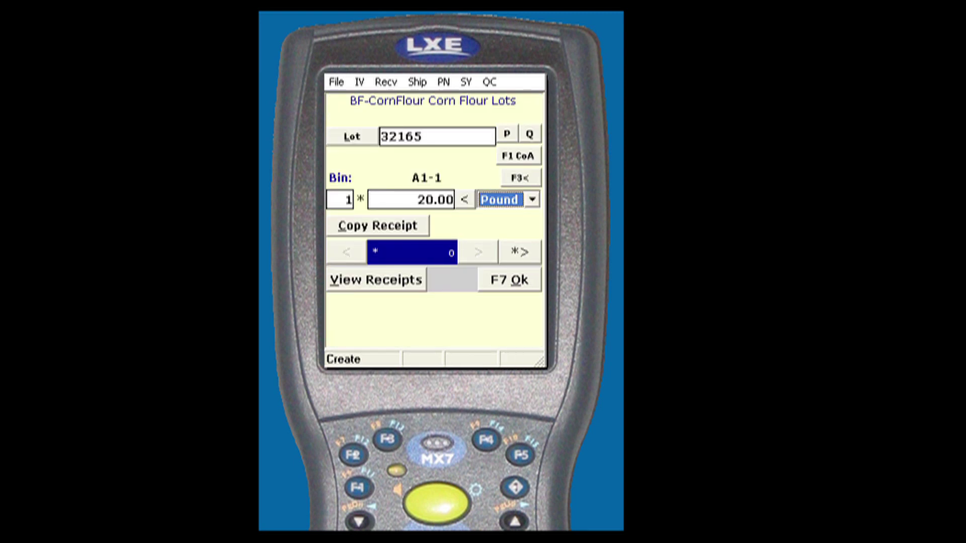
{"action": "key", "text": "F7"}
{"action": "key", "text": "F7"}
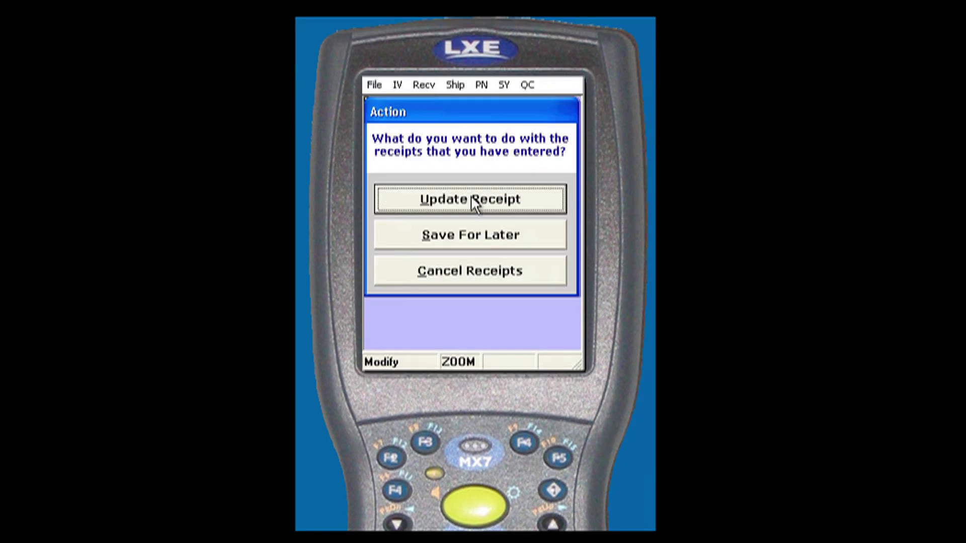
Update the receipt with bill of lading 73658 and skip printing labels
{"action": "left_click", "coordinate": [477, 205]}
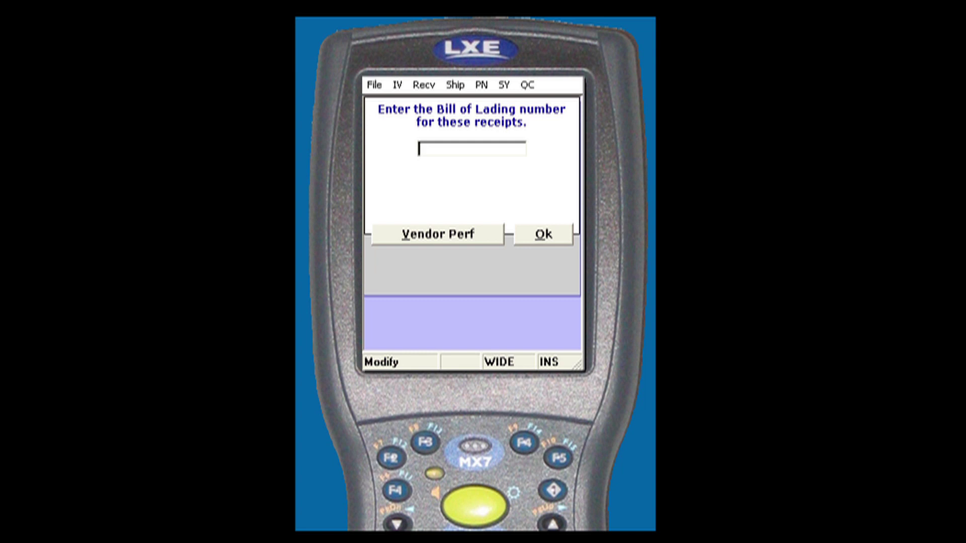
{"action": "type", "text": "73658"}
{"action": "key", "text": "Return"}
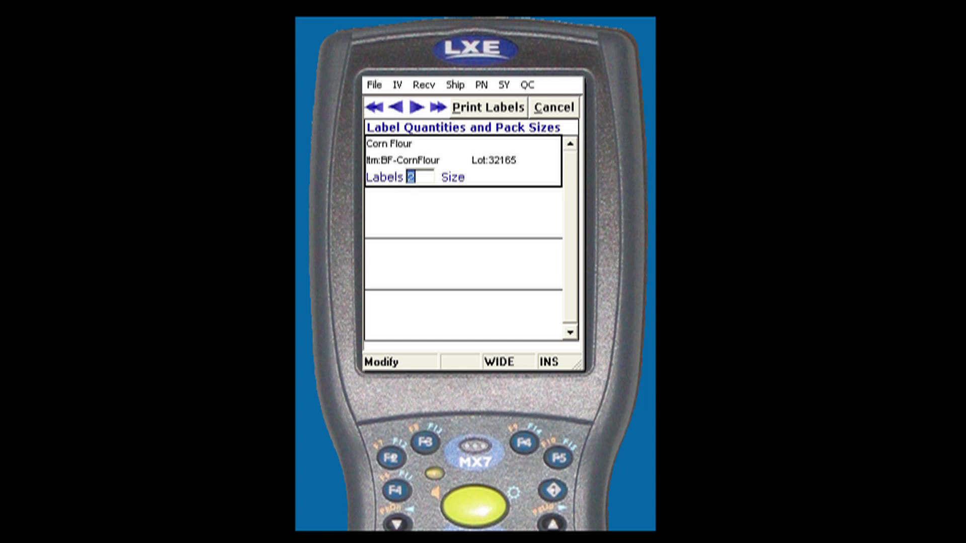
{"action": "key", "text": "Escape"}
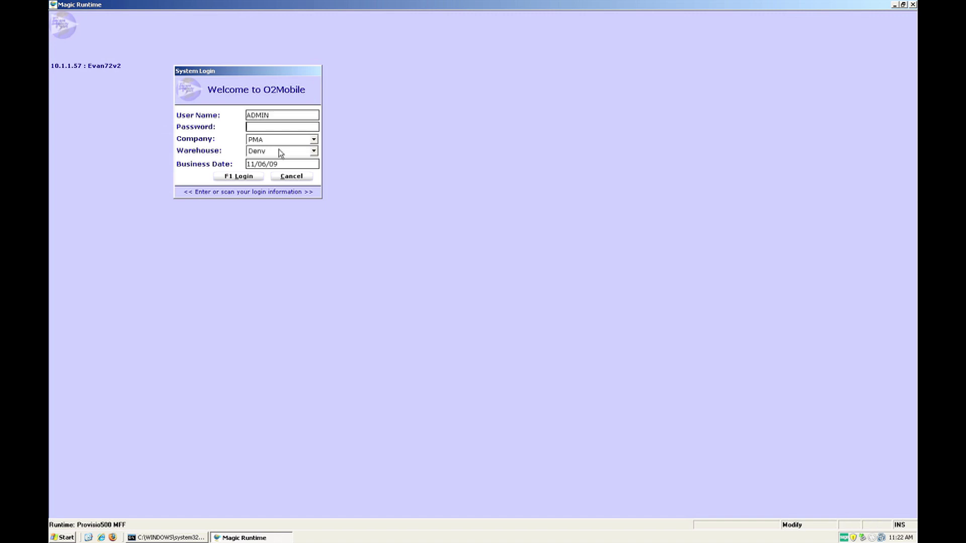
Log in to O2 Mobile with the account password
{"action": "type", "text": "*****"}
{"action": "key", "text": "Tab"}
{"action": "key", "text": "Tab"}
{"action": "key", "text": "Tab"}
{"action": "key", "text": "Return"}
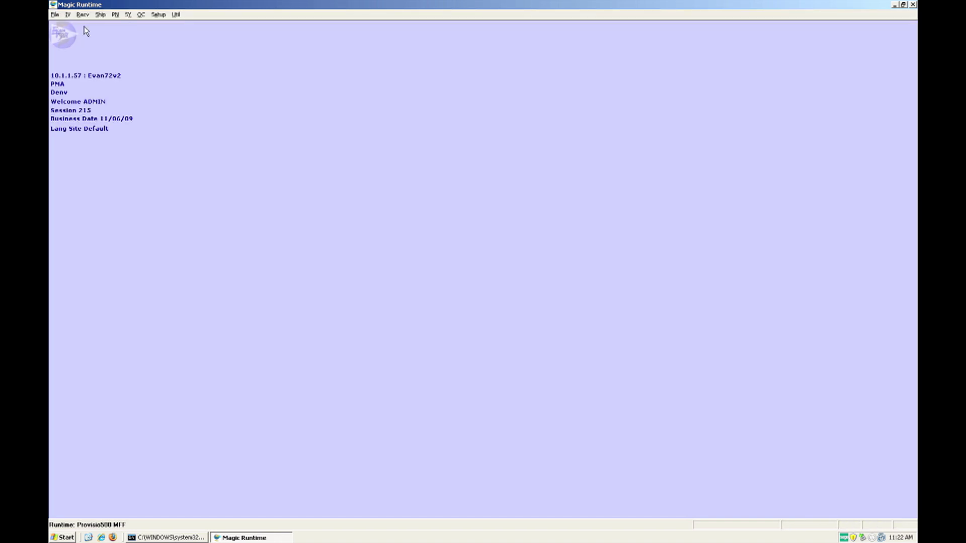
Create a new cycle count named EVS4 in cycle count administration for warehouse Denv
{"action": "left_click", "coordinate": [68, 15]}
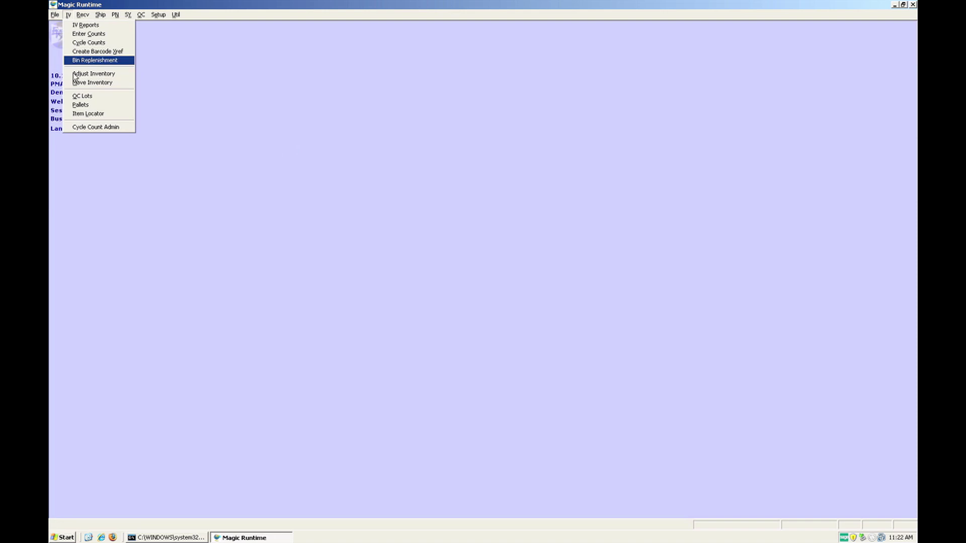
{"action": "left_click", "coordinate": [118, 127]}
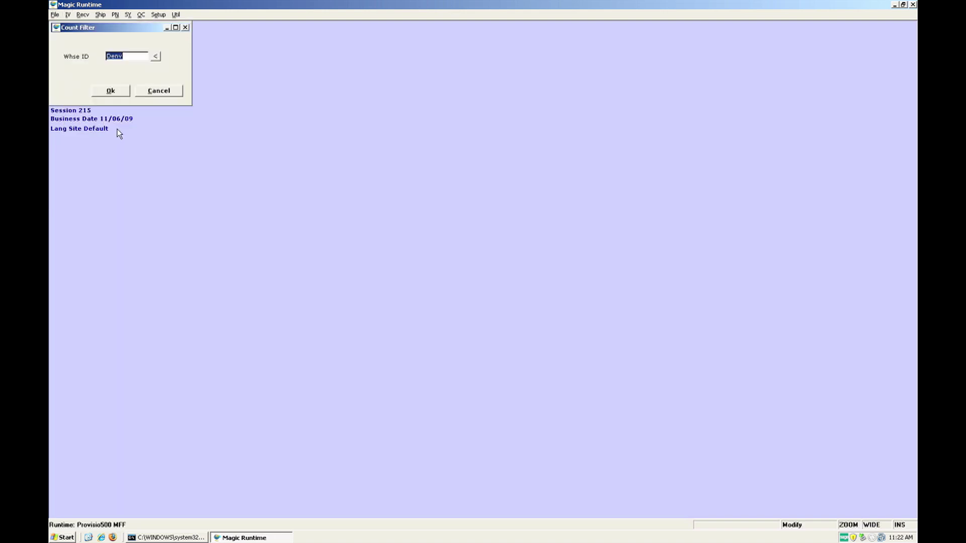
{"action": "left_click", "coordinate": [111, 91]}
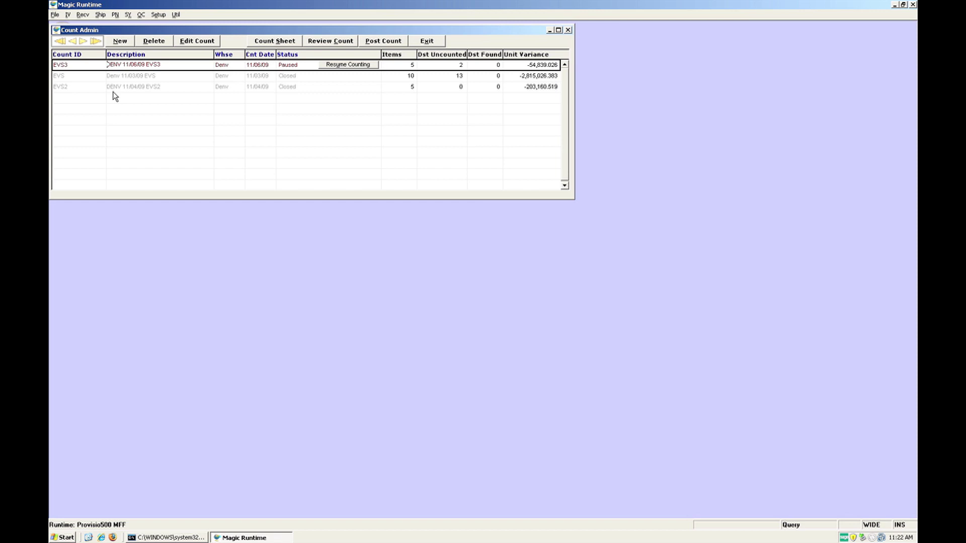
{"action": "left_click", "coordinate": [122, 40]}
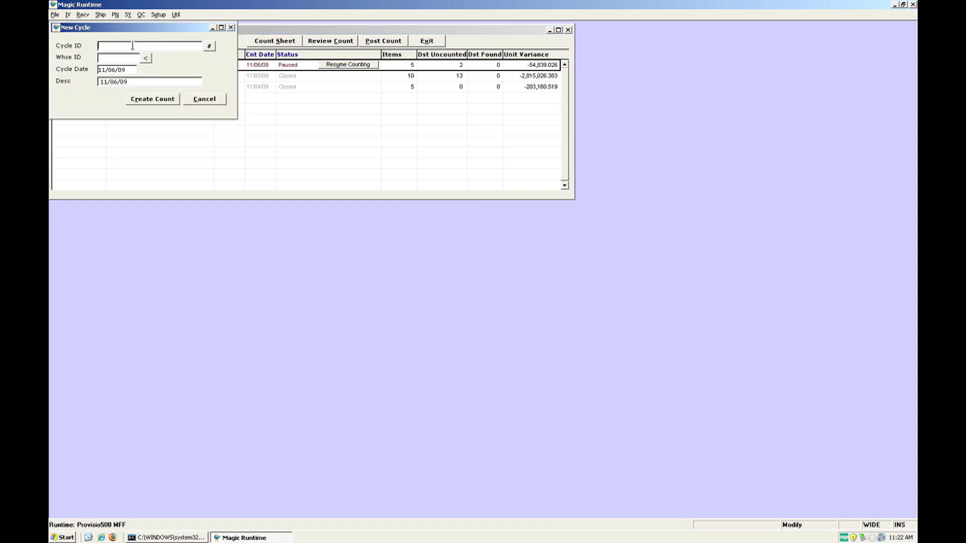
{"action": "type", "text": "EVS4"}
{"action": "left_click", "coordinate": [159, 102]}
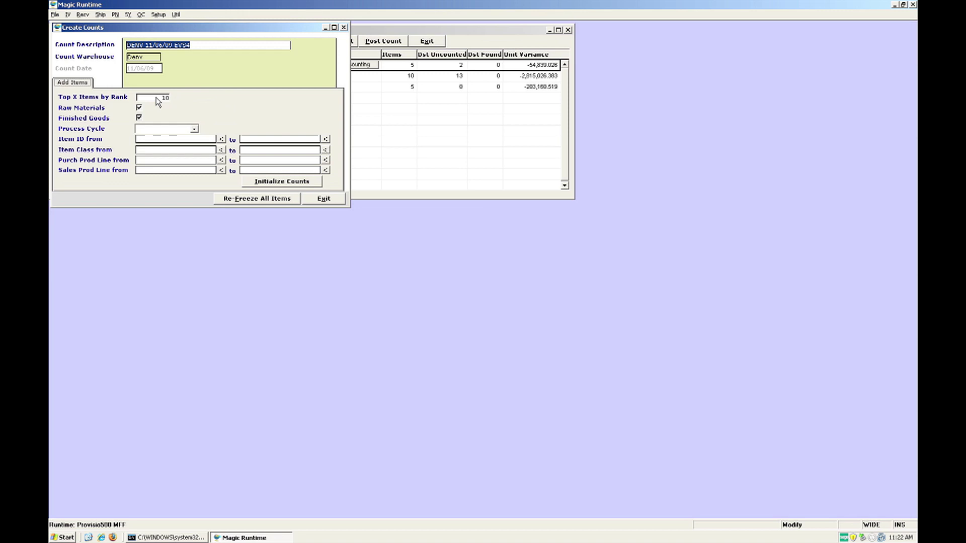
Set Top X Items by Rank to 5, initialize the counts and add the five items
{"action": "left_click", "coordinate": [160, 98]}
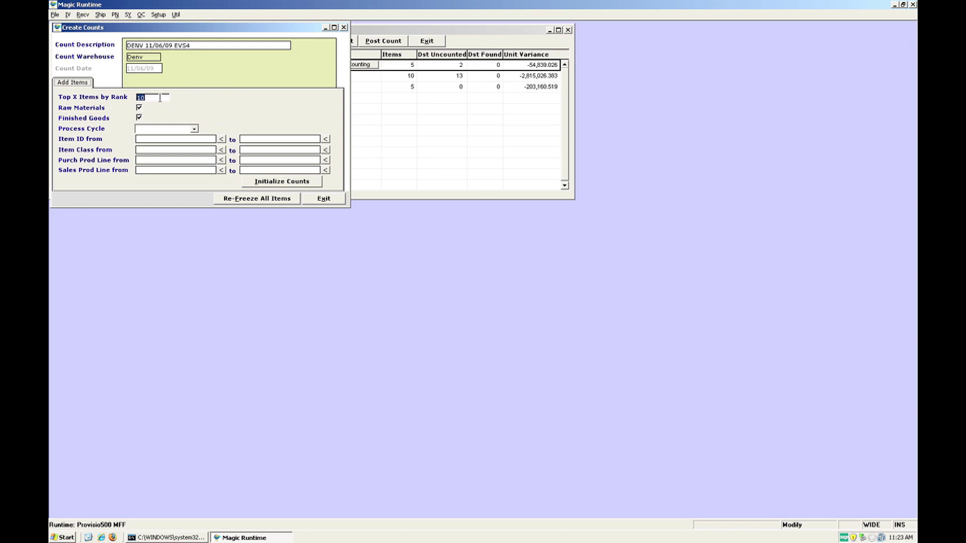
{"action": "type", "text": "5"}
{"action": "key", "text": "Tab"}
{"action": "left_click", "coordinate": [281, 182]}
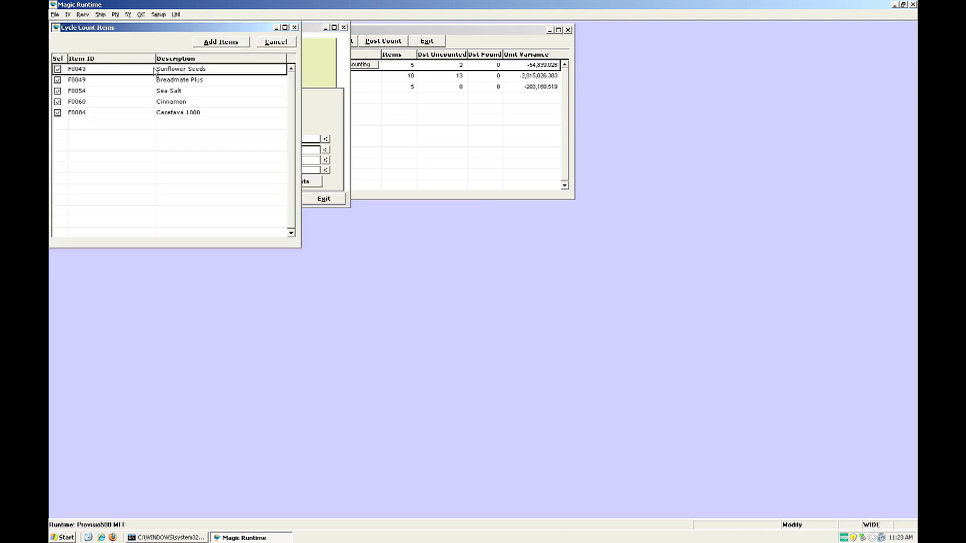
{"action": "left_click", "coordinate": [227, 43]}
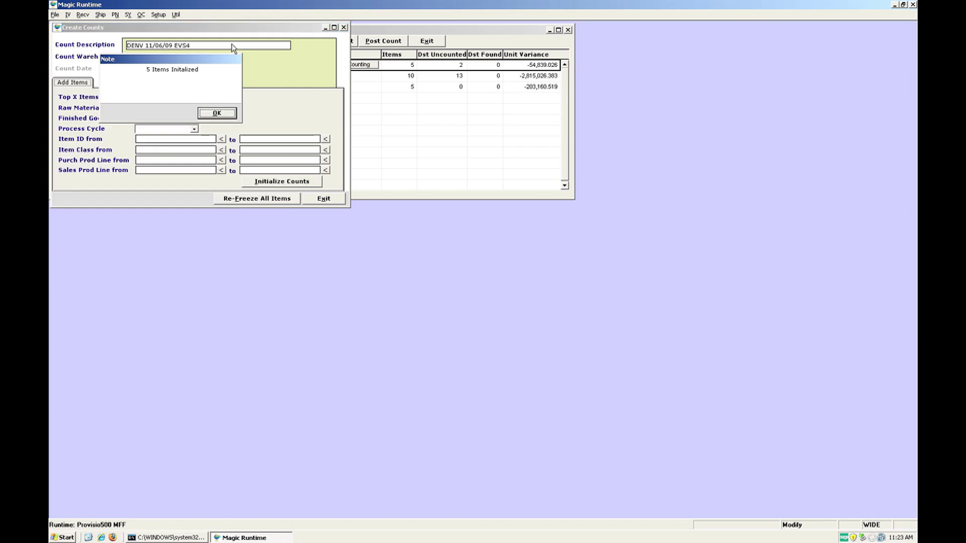
Dismiss the items-initialized note and print the EVS4 Cycle Count Sheet by Item
{"action": "left_click", "coordinate": [216, 113]}
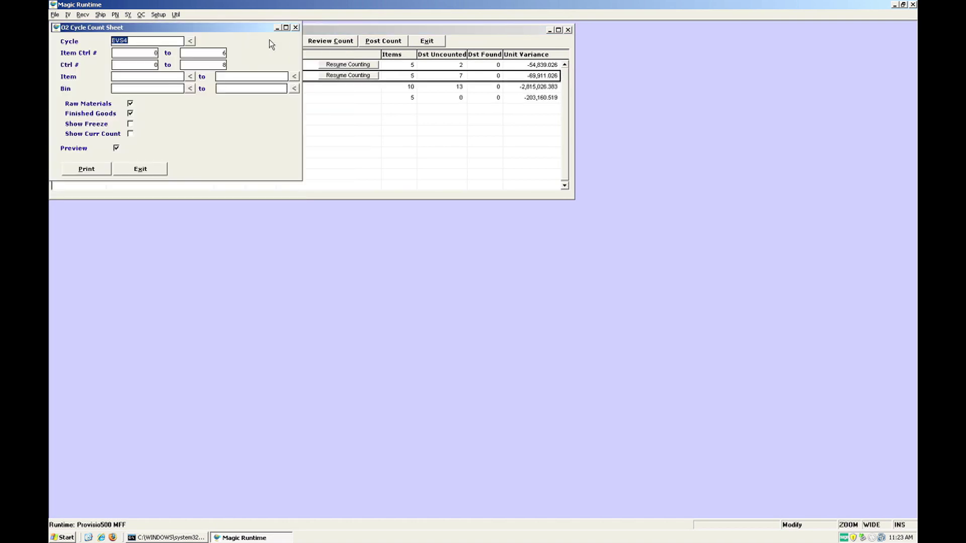
{"action": "left_click", "coordinate": [86, 169]}
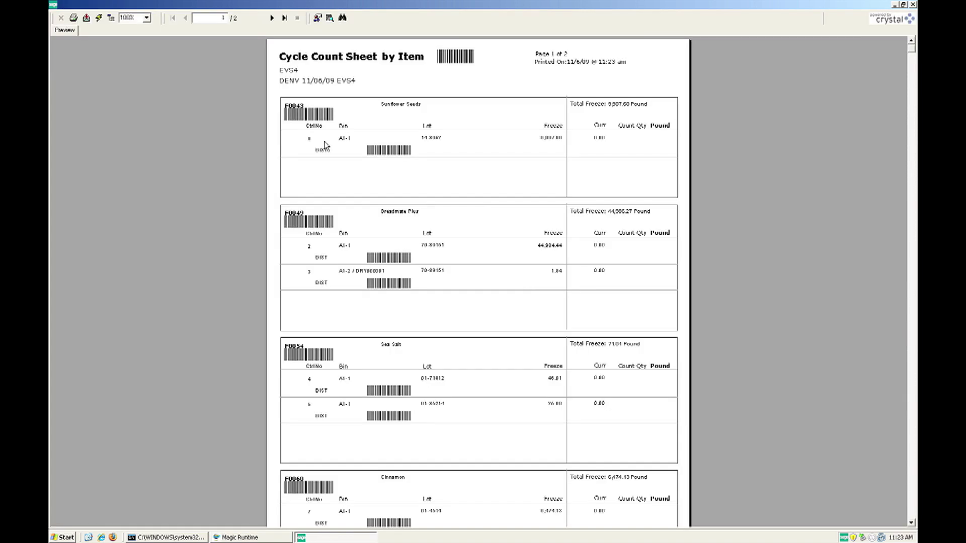
{"action": "left_click", "coordinate": [73, 19]}
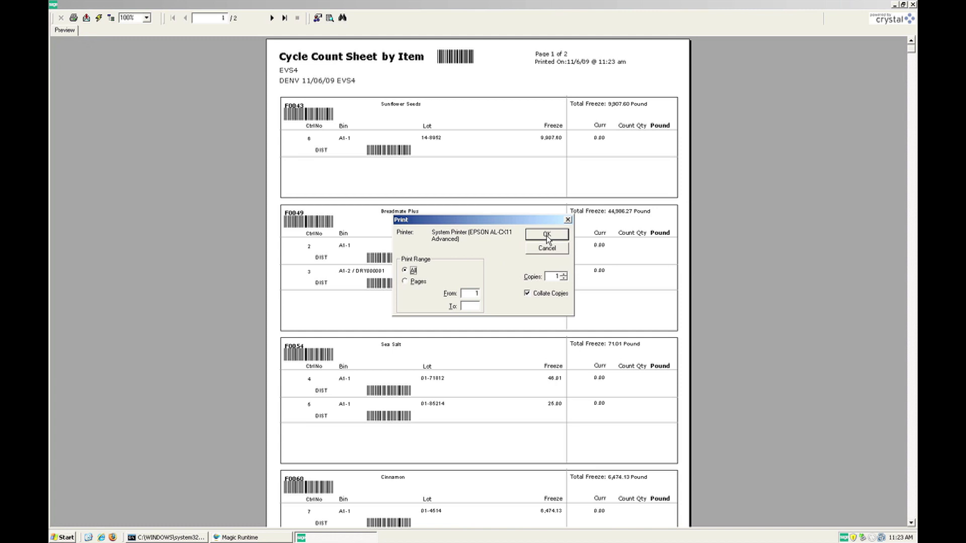
{"action": "left_click", "coordinate": [547, 236]}
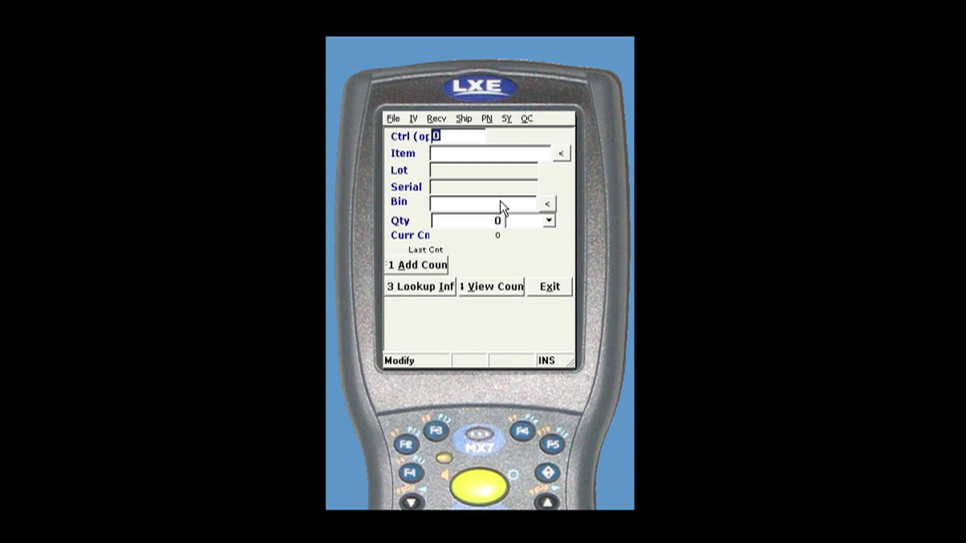
Add a count of 9 Pound for item F0043, lot 14-8952, in bin A1-1
{"action": "key", "text": "Return"}
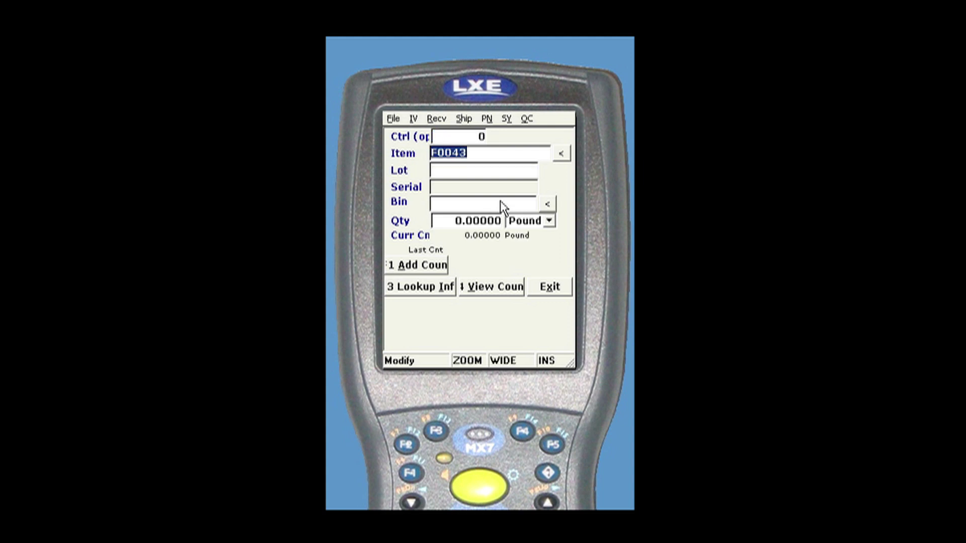
{"action": "key", "text": "Return"}
{"action": "type", "text": "9"}
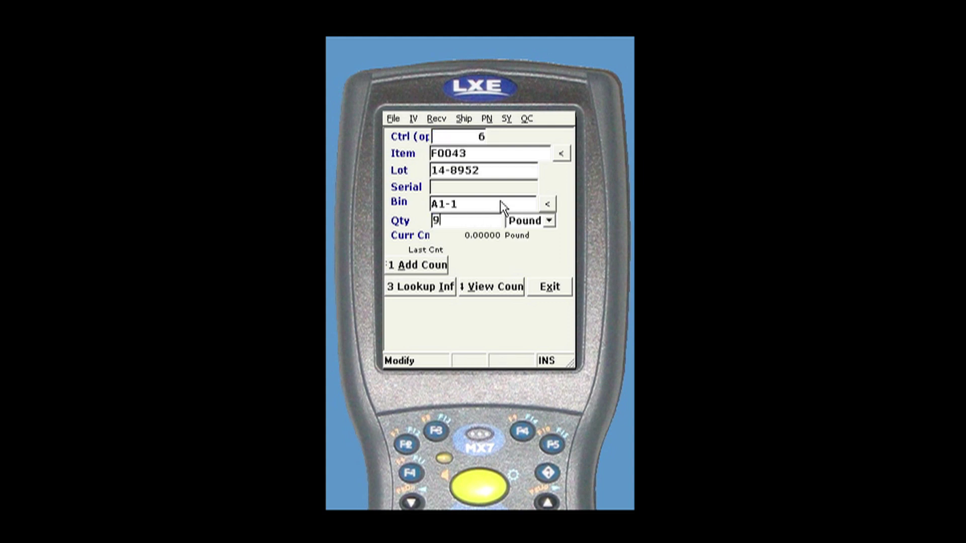
{"action": "key", "text": "F1"}
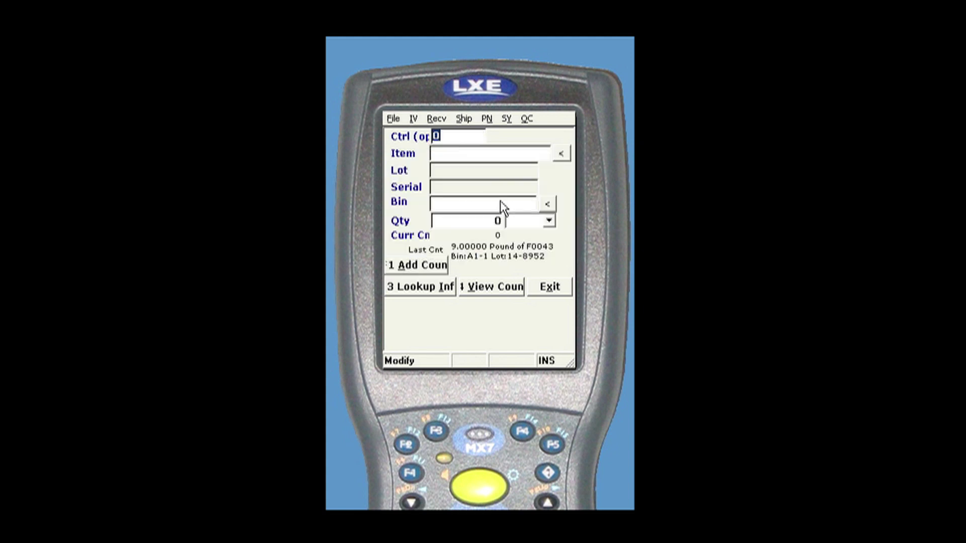
Enter item F0049, then view and step through the entered counts list
{"action": "key", "text": "Tab"}
{"action": "type", "text": "F0049"}
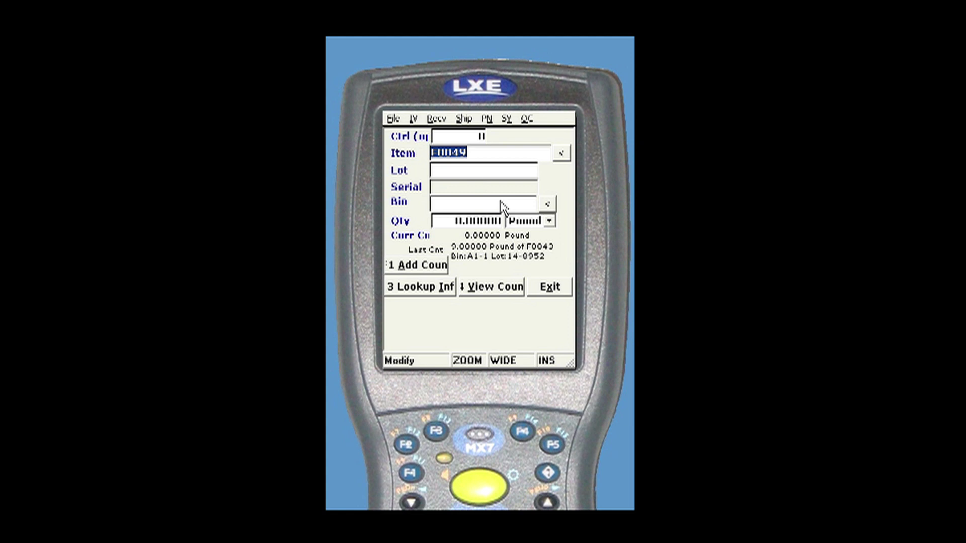
{"action": "key", "text": "F4"}
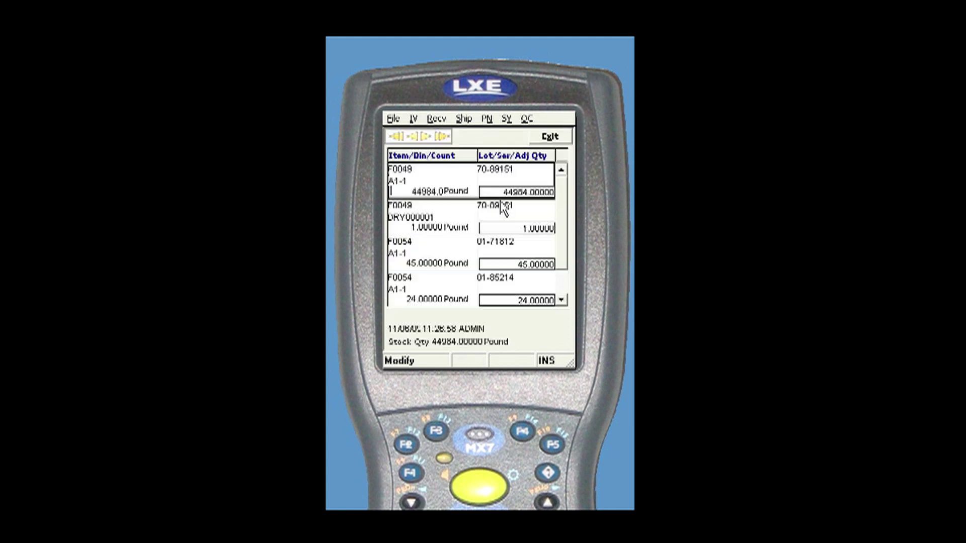
{"action": "key", "text": "Down"}
{"action": "key", "text": "Down"}
{"action": "key", "text": "Down"}
{"action": "key", "text": "Down"}
{"action": "key", "text": "Down"}
{"action": "key", "text": "Down"}
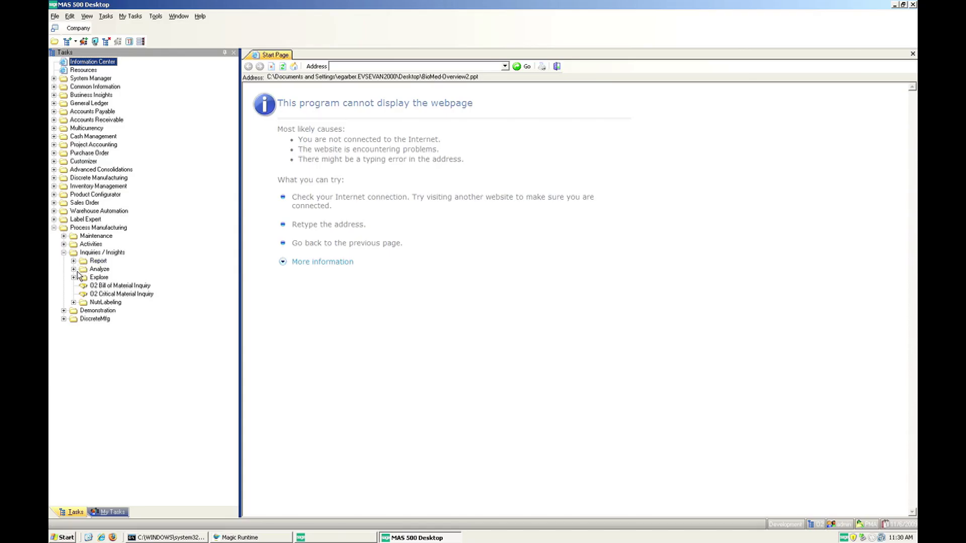
Open the BIE O2 Cycle Counts inquiry filtered to CycleID EVS4 and refresh it
{"action": "left_click", "coordinate": [74, 277]}
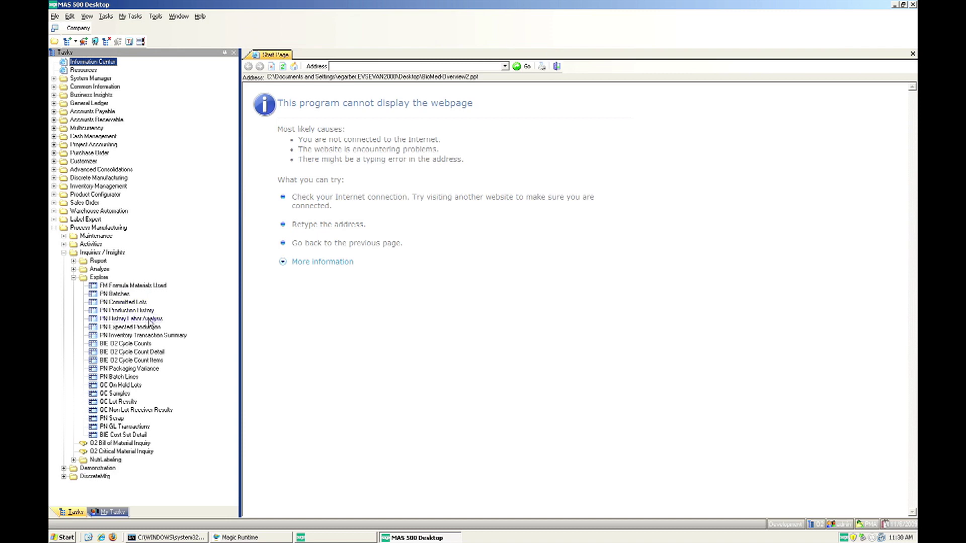
{"action": "left_click", "coordinate": [145, 345]}
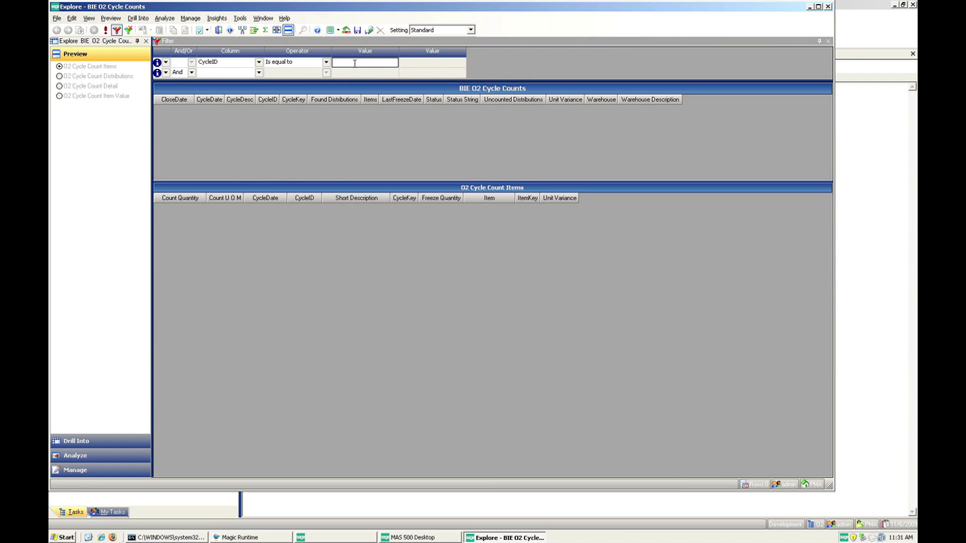
{"action": "type", "text": "EV54"}
{"action": "key", "text": "Return"}
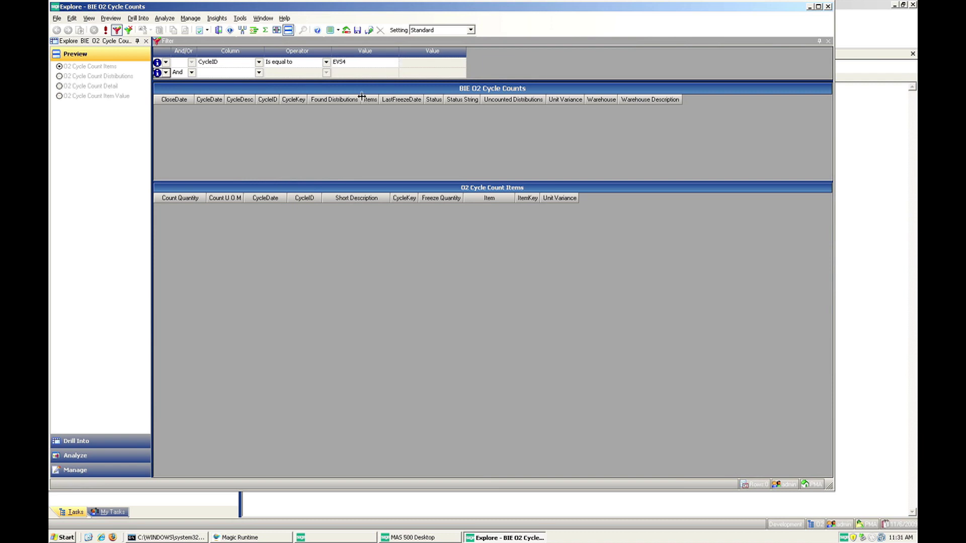
{"action": "left_click", "coordinate": [109, 33]}
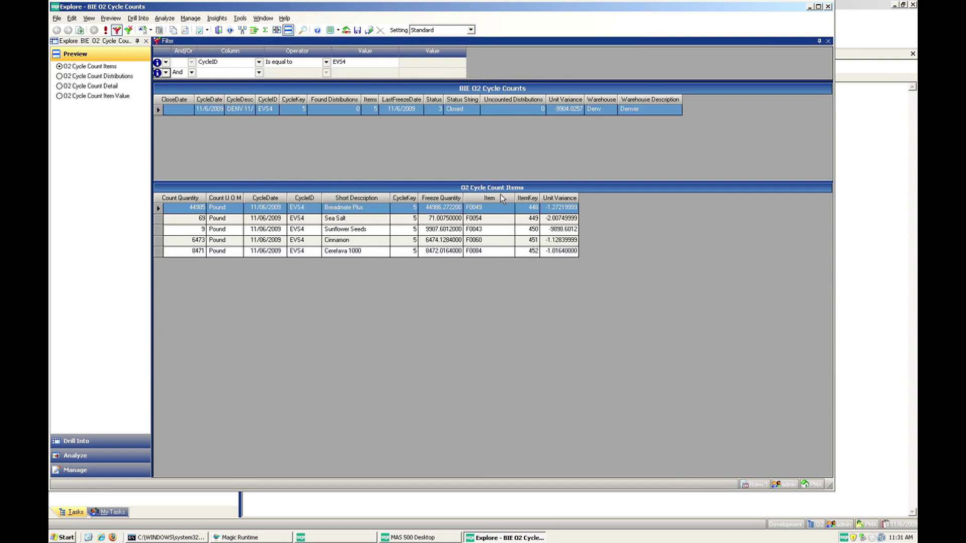
Preview the EVS4 count's distributions, detail lines and item values
{"action": "left_click", "coordinate": [60, 76]}
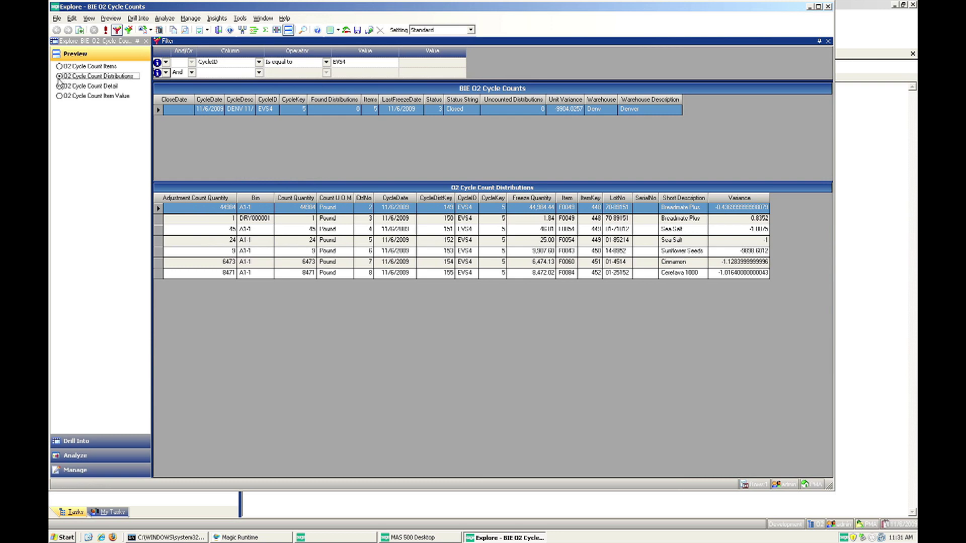
{"action": "left_click", "coordinate": [60, 86]}
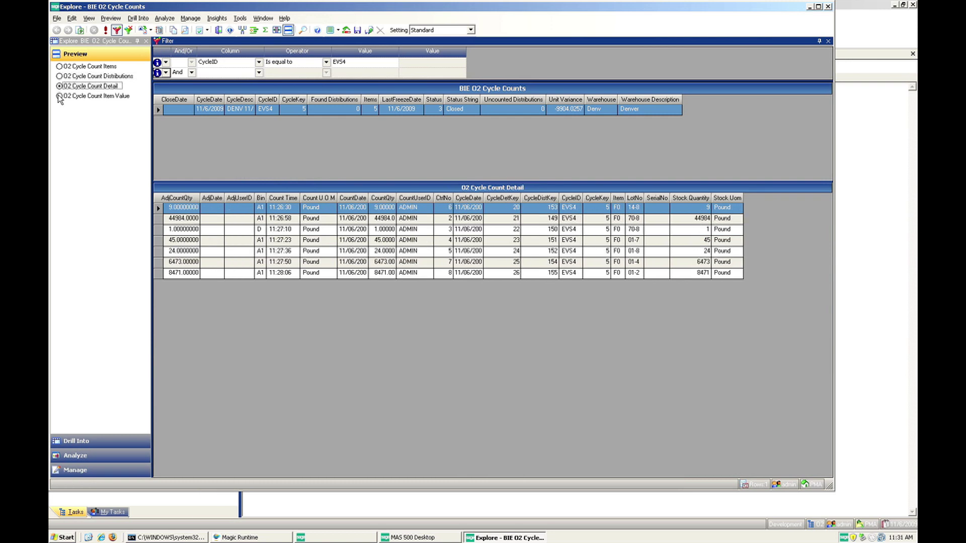
{"action": "left_click", "coordinate": [60, 97]}
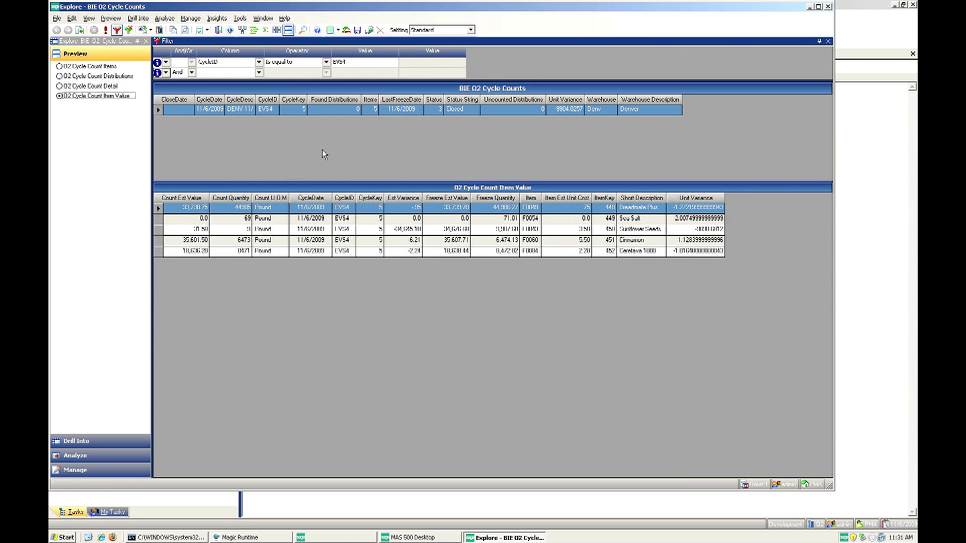